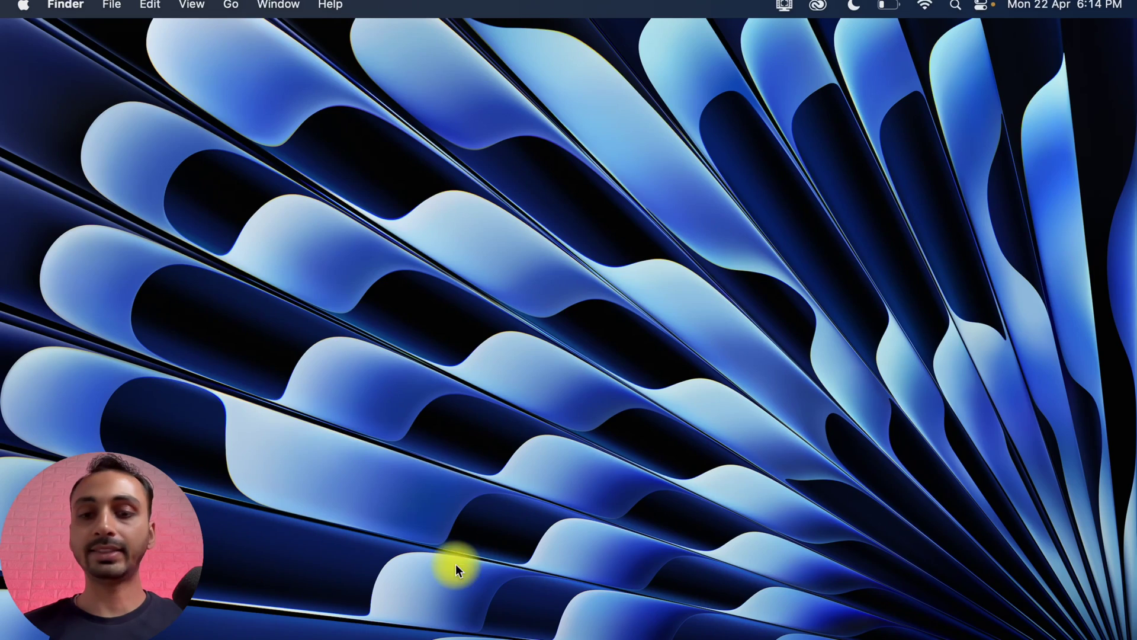
- Search the App Store for 'capcut' and scroll through the results, which lack CapCut
left_click(771, 626)
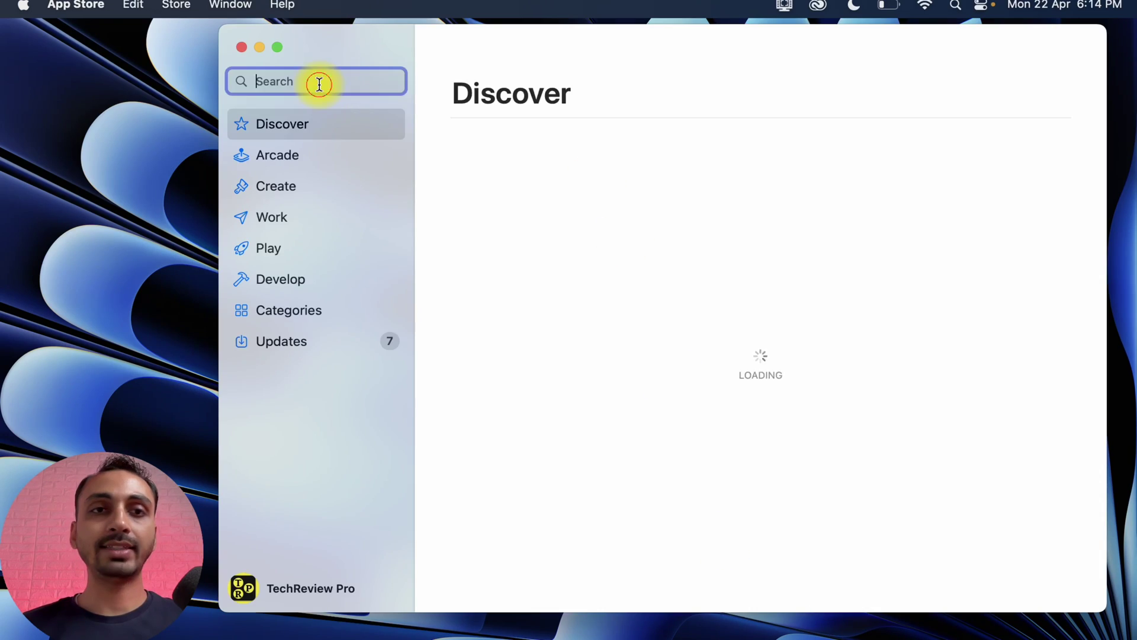
type("capcut")
key("Return")
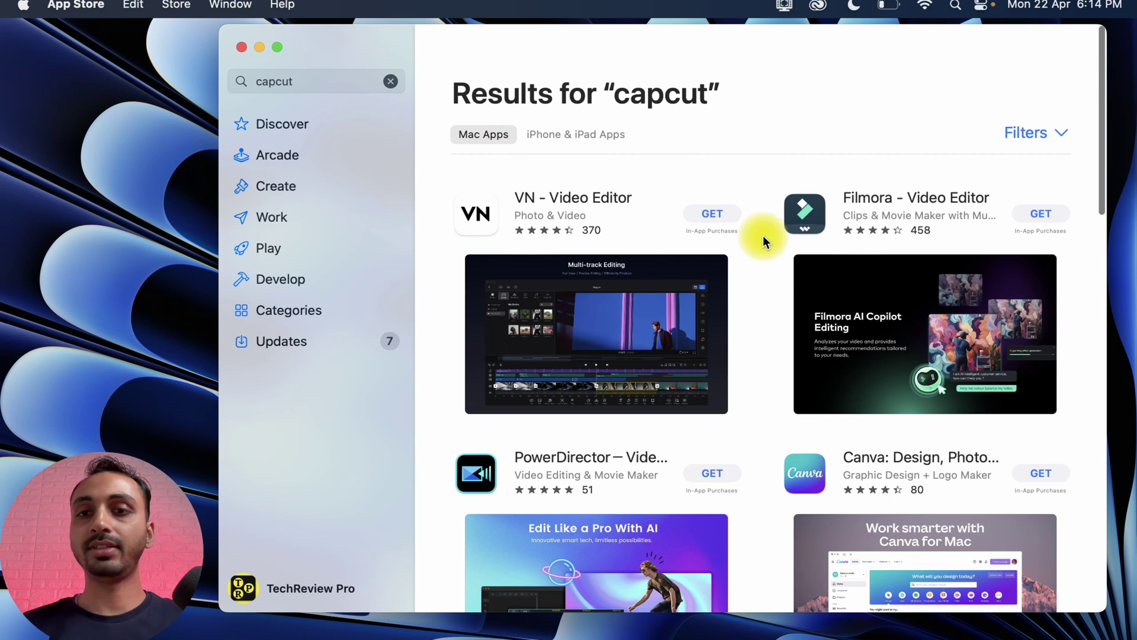
scroll(772, 274, "down", 5)
scroll(772, 275, "up", 6)
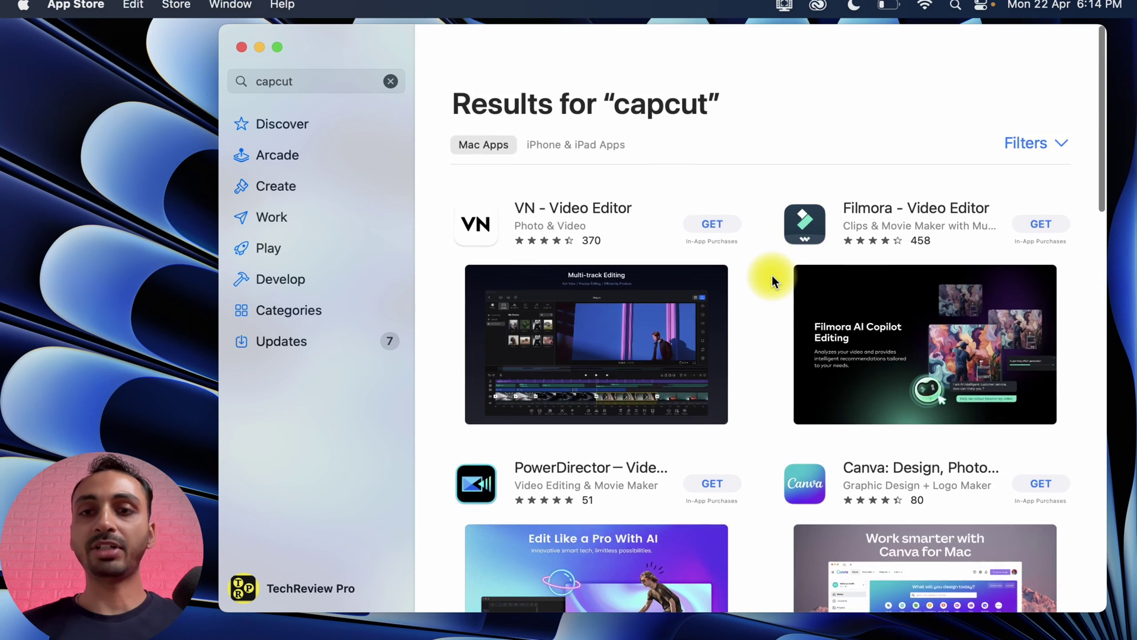
scroll(772, 275, "down", 1)
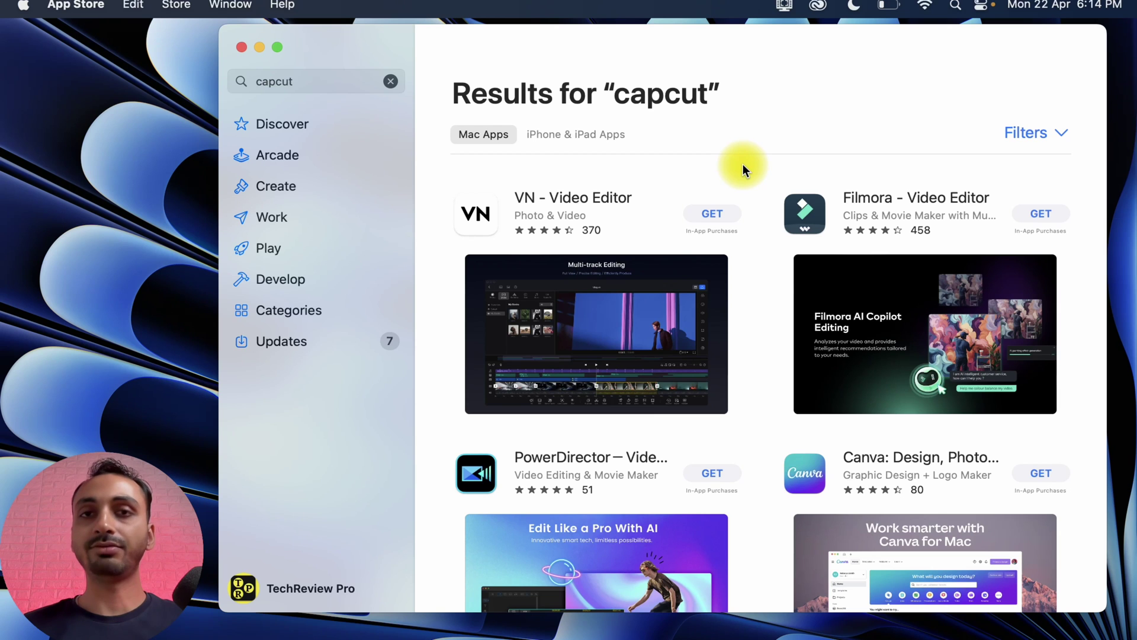
- Launch Chrome, search Google for capcut and open the capcut.com result
left_click(863, 634)
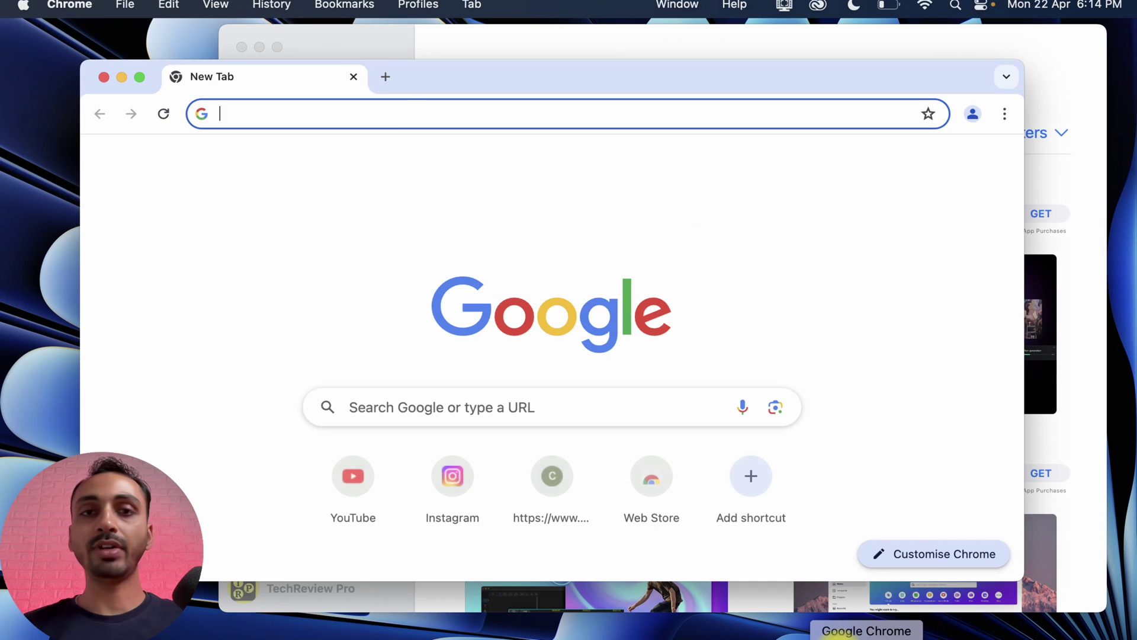
left_click(360, 112)
type("ca")
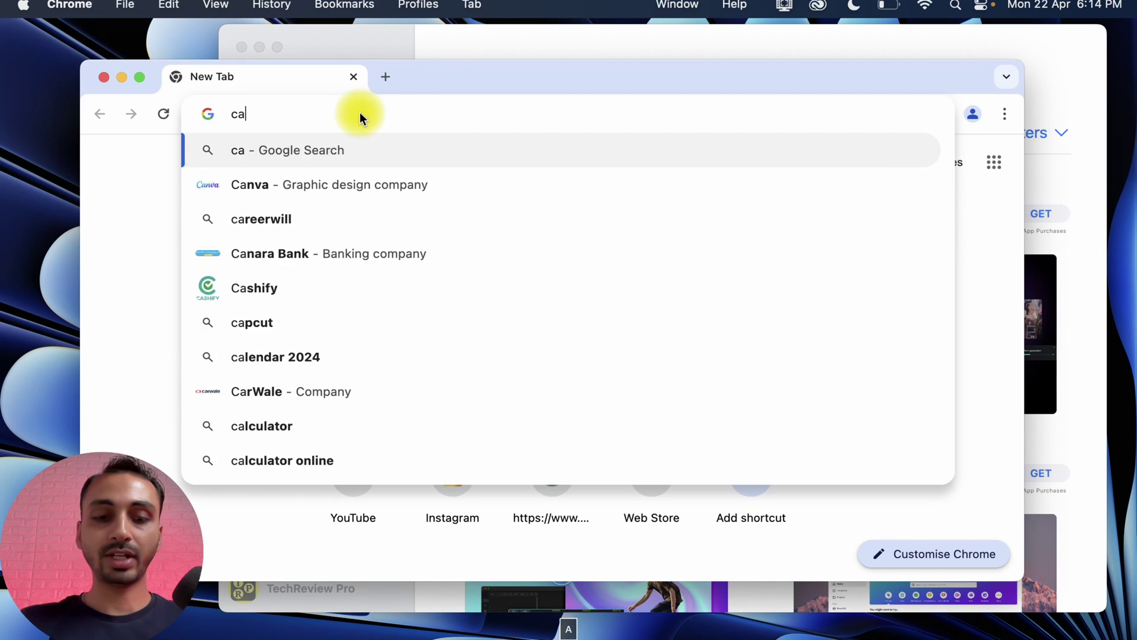
left_click(325, 320)
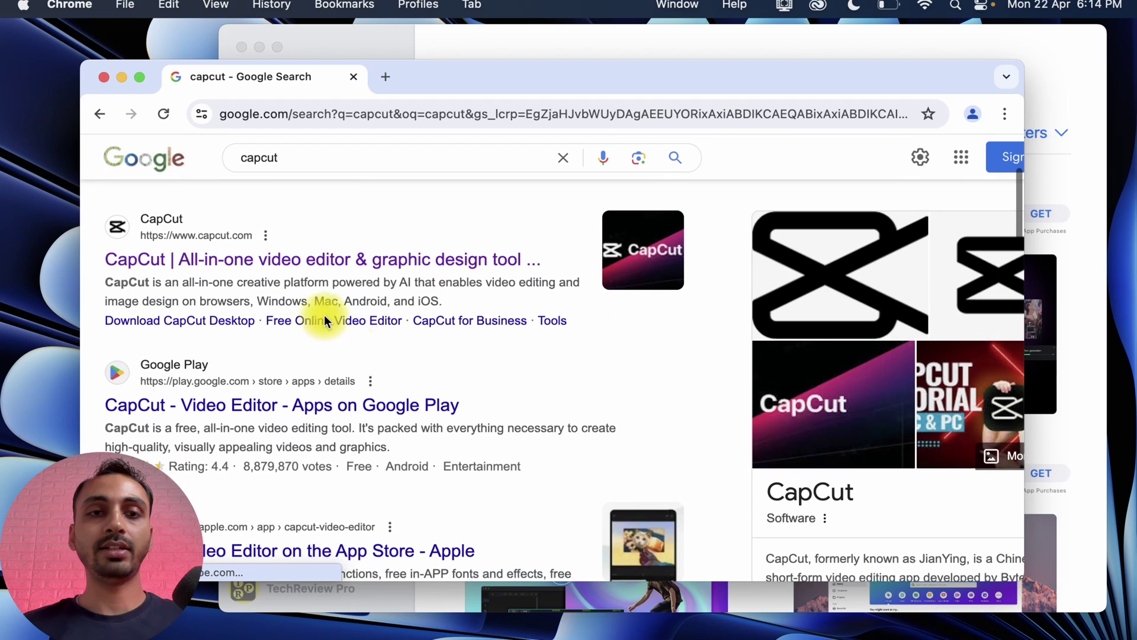
left_click(291, 268)
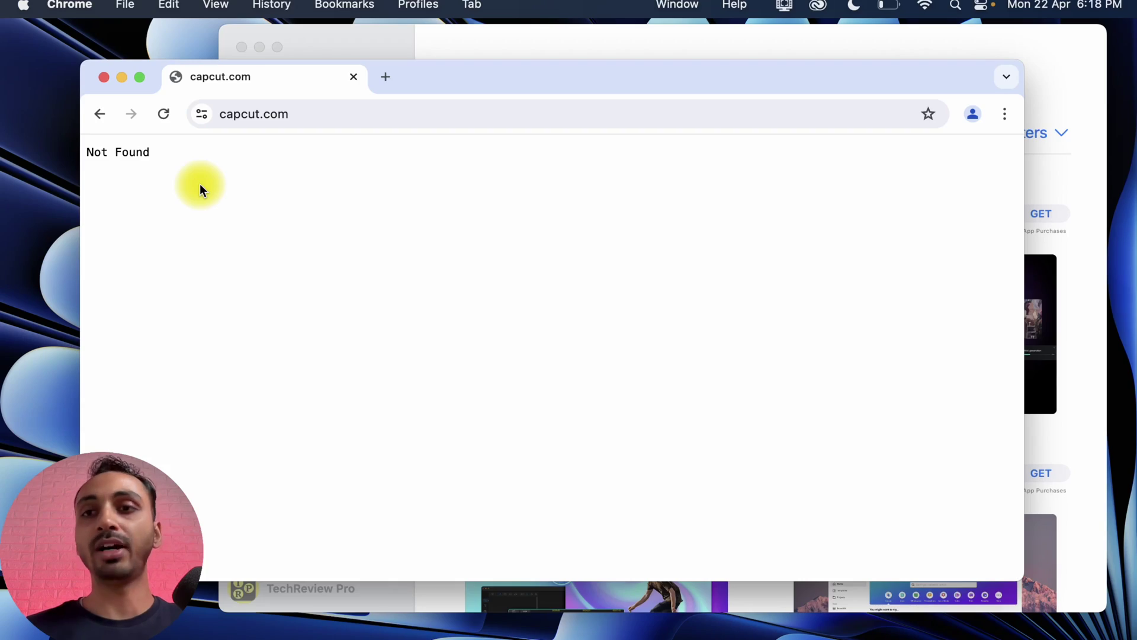
- In a new tab, search Google for 'chrome web store'
left_click(382, 74)
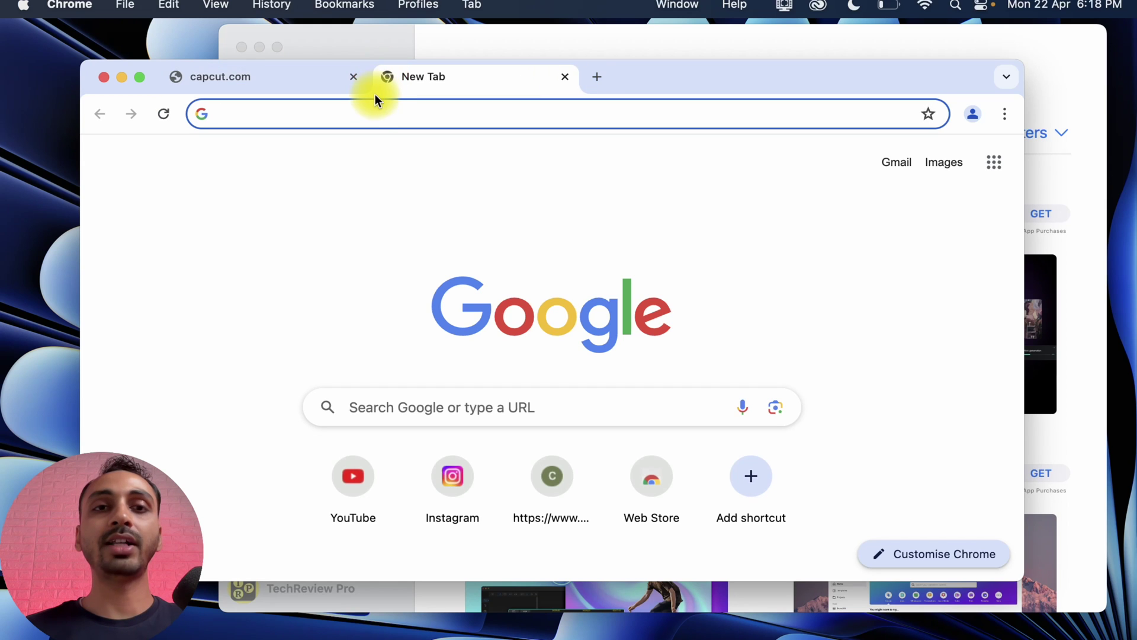
left_click(370, 111)
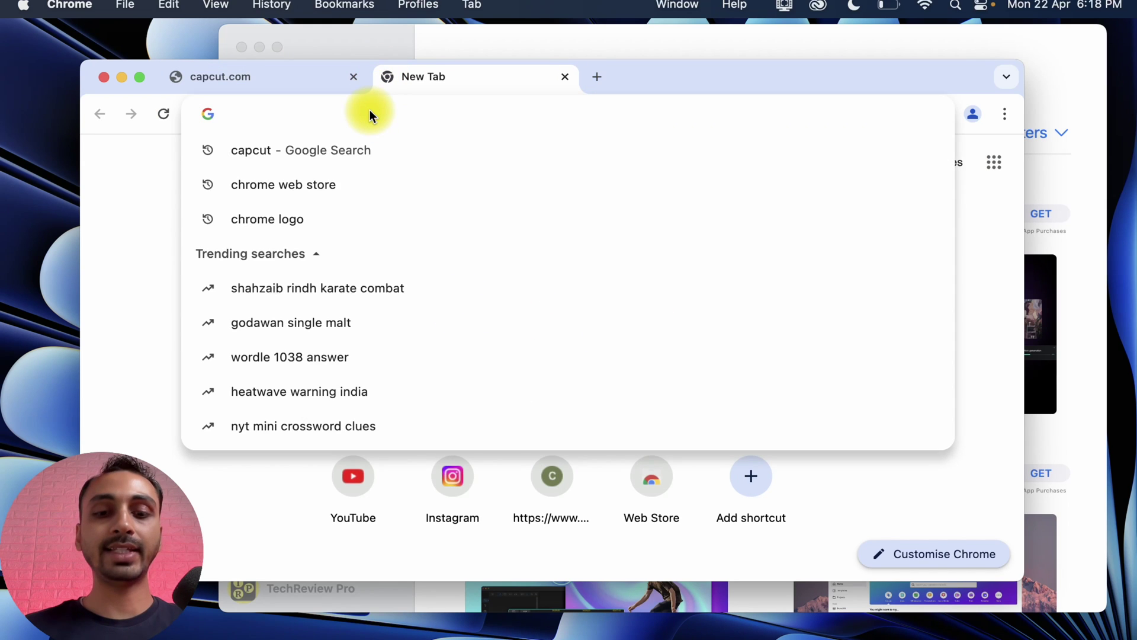
type("w")
key("BackSpace")
key("BackSpace")
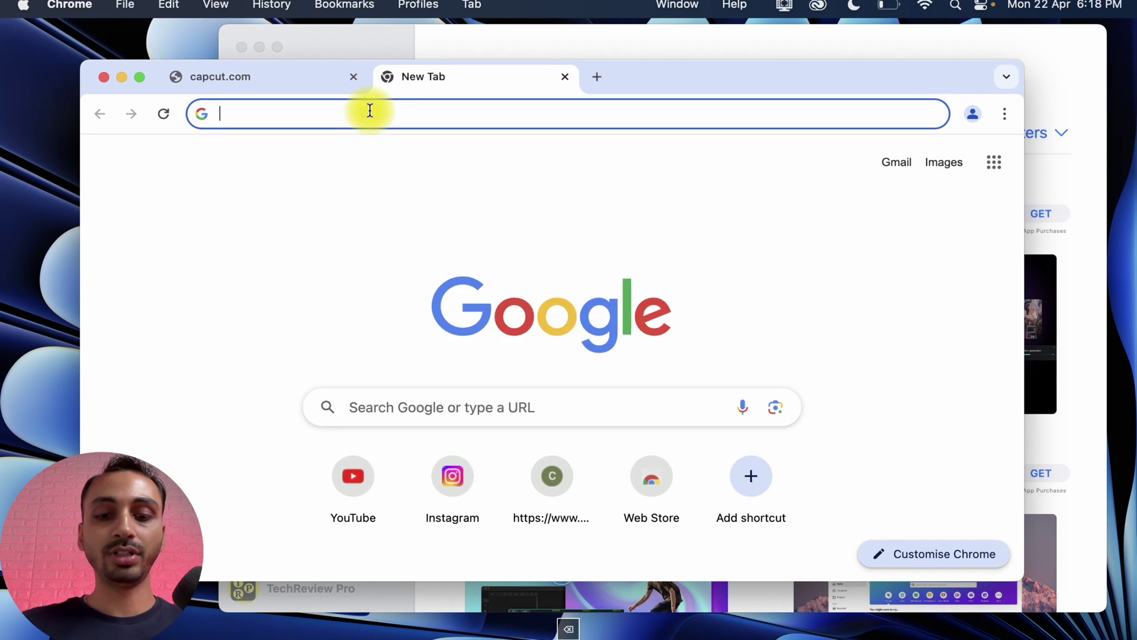
type("chro")
key("Return")
- Open the Chrome Web Store and scroll the vpn results down to Browsec VPN
left_click(240, 353)
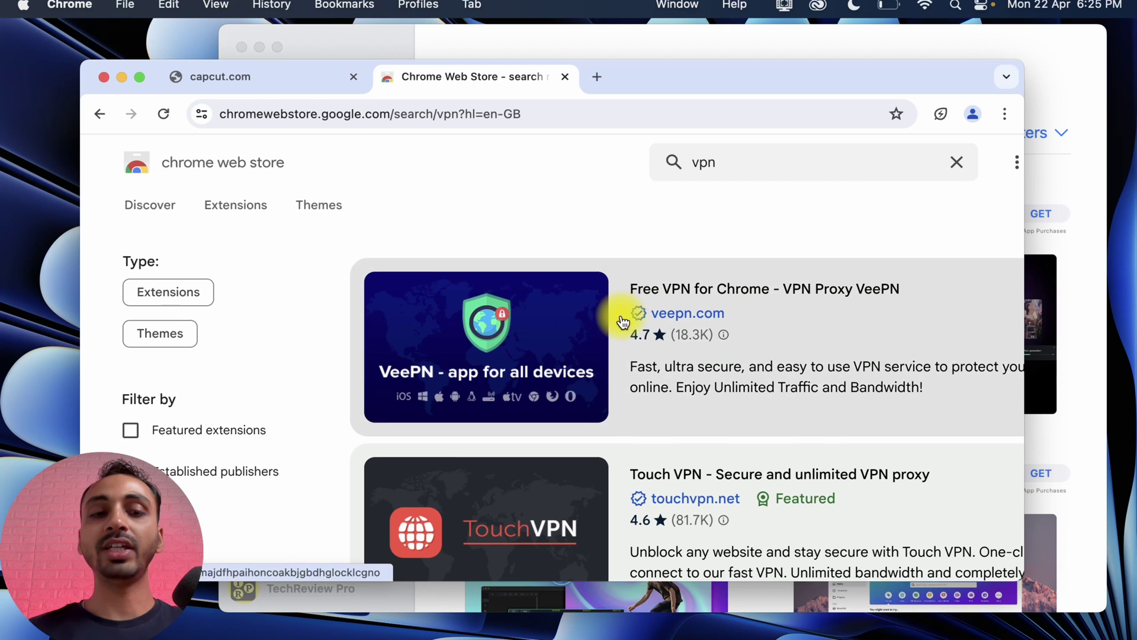
scroll(620, 316, "down", 3)
scroll(622, 322, "down", 5)
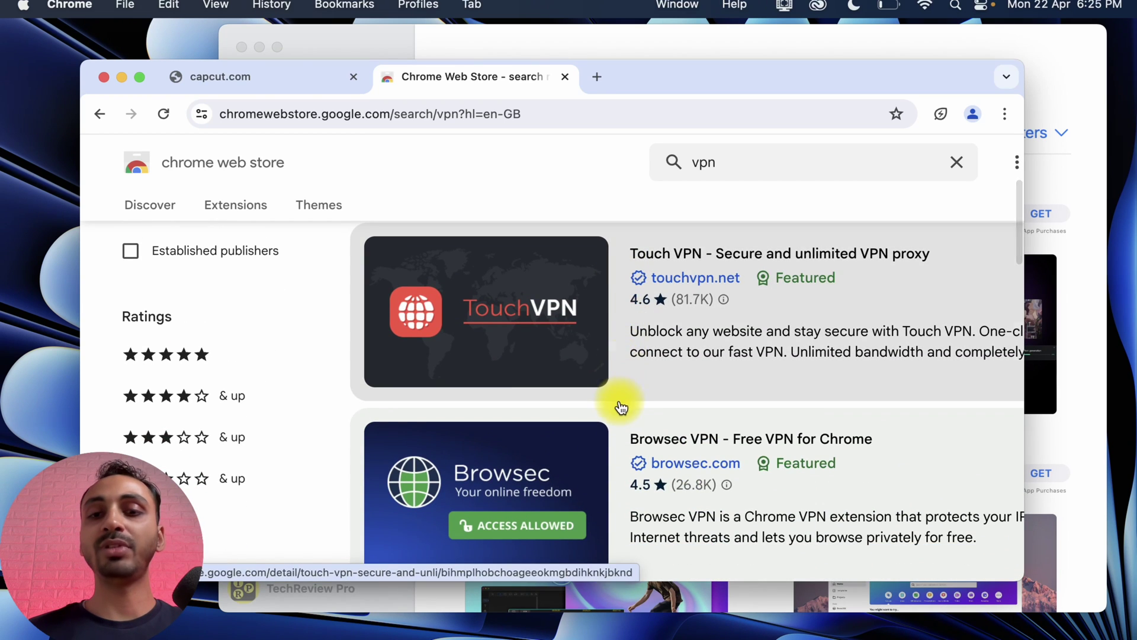
scroll(619, 403, "down", 3)
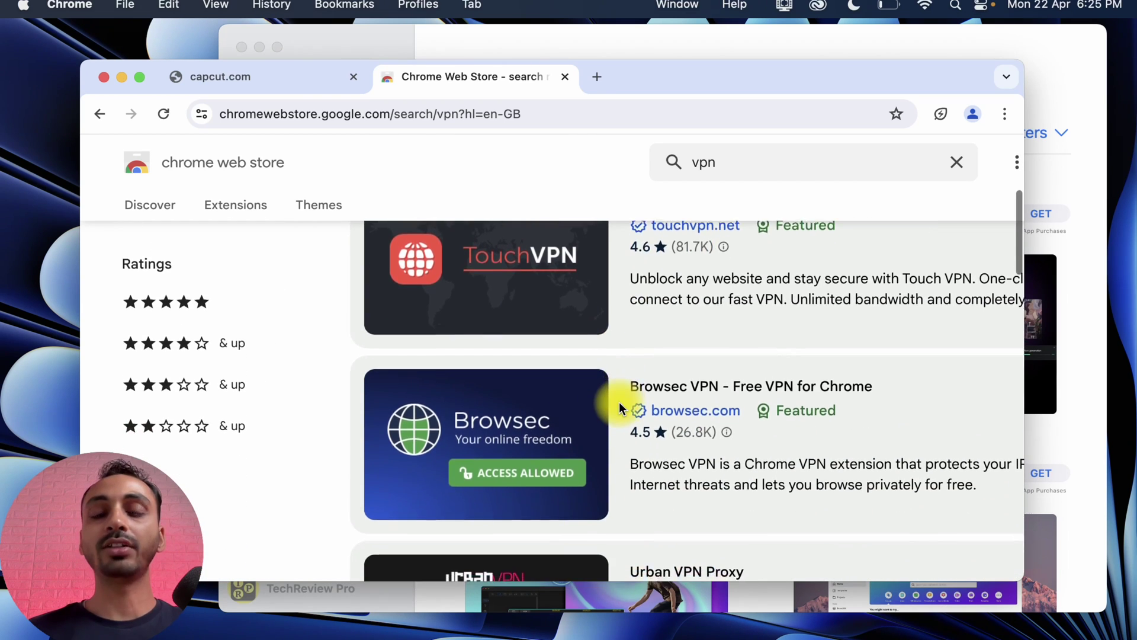
- Install the Browsec VPN extension and pin it to the Chrome toolbar
left_click(613, 392)
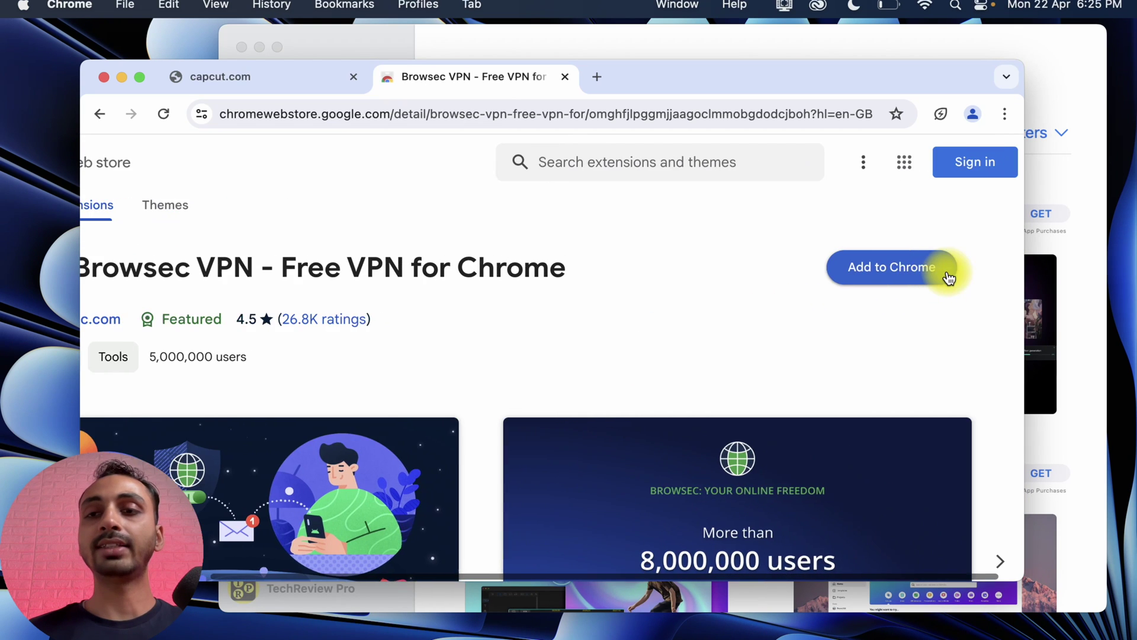
left_click(902, 272)
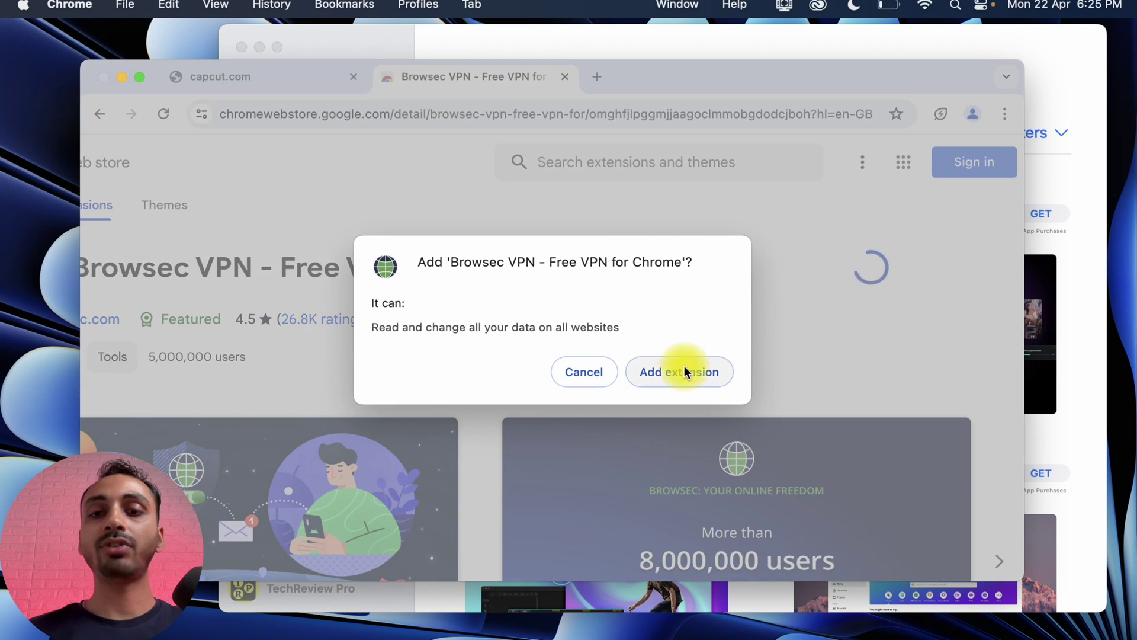
left_click(684, 368)
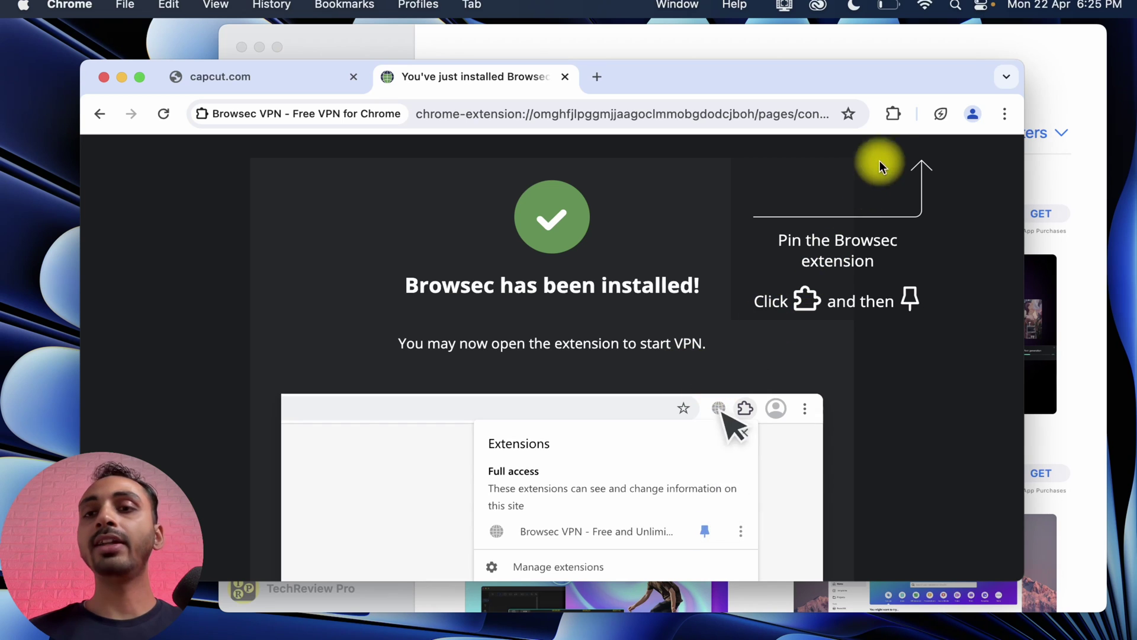
left_click(893, 117)
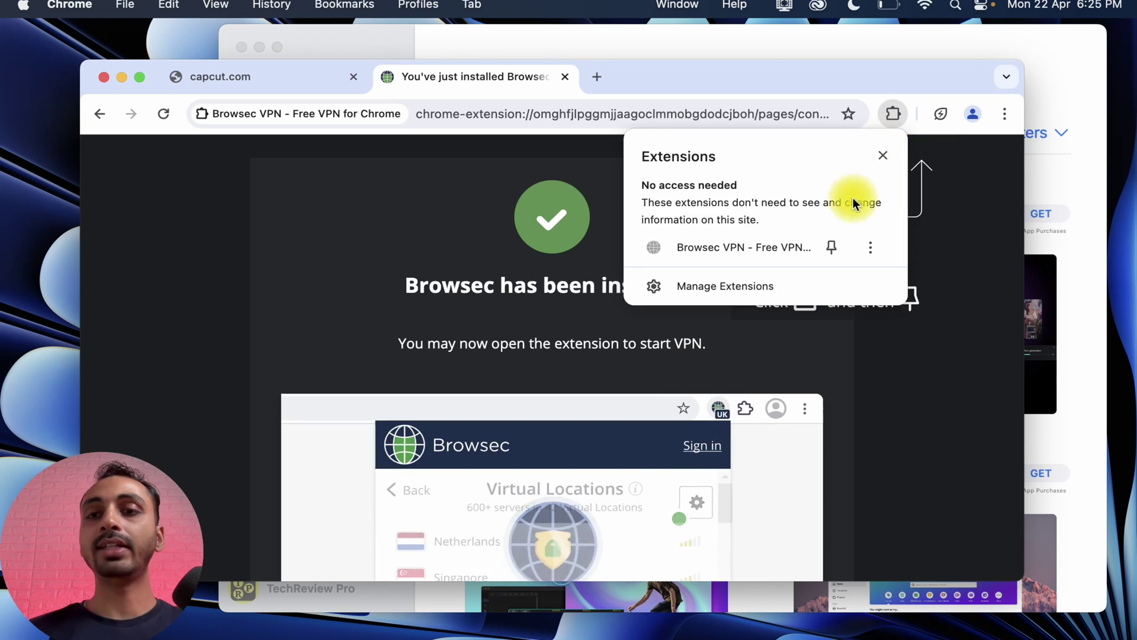
left_click(832, 249)
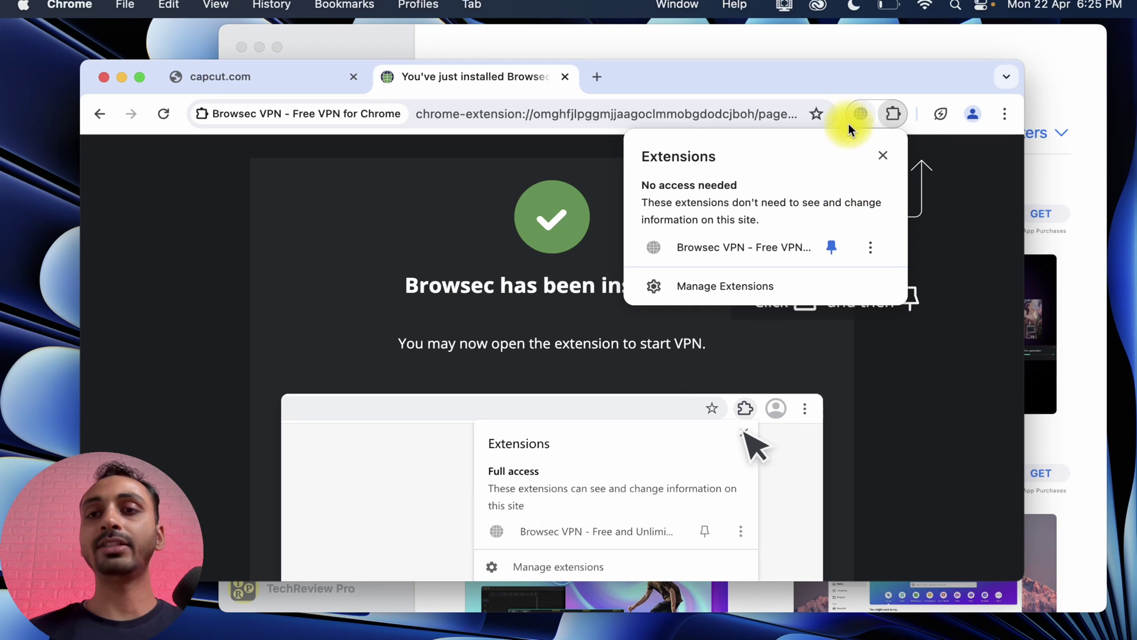
- Accept Browsec's terms, start the VPN and change its location to Singapore
left_click(944, 190)
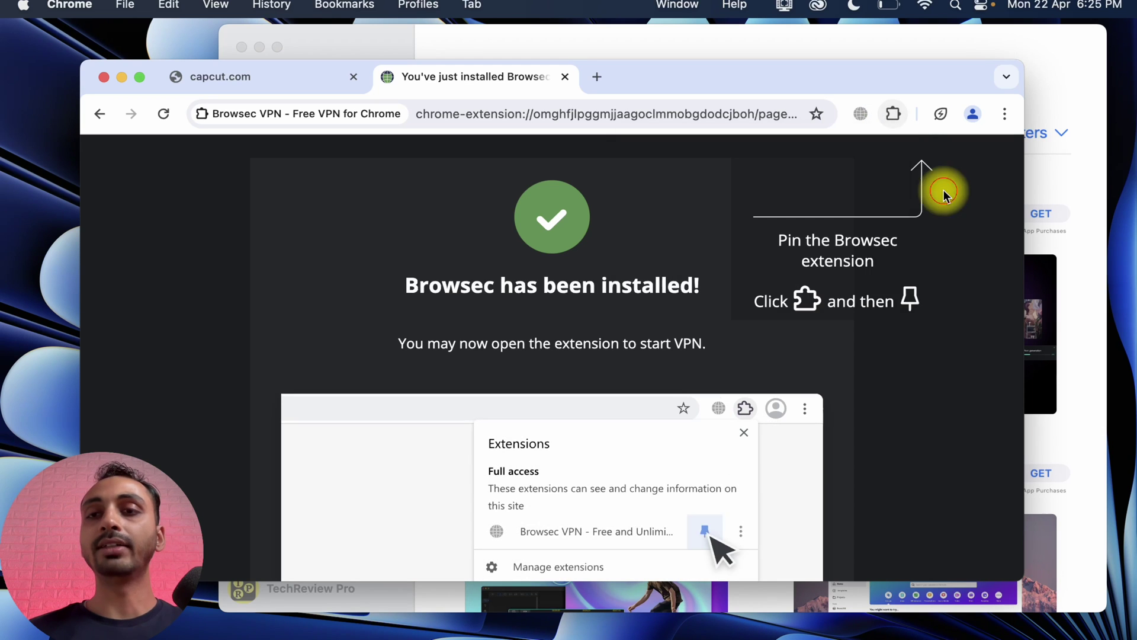
left_click(857, 117)
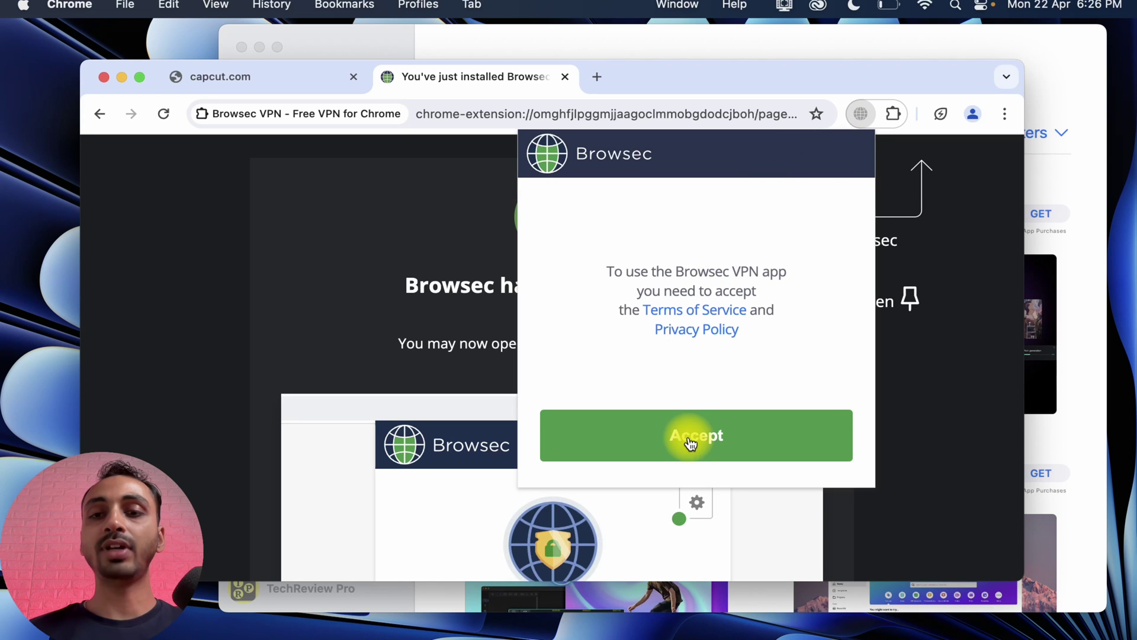
left_click(691, 443)
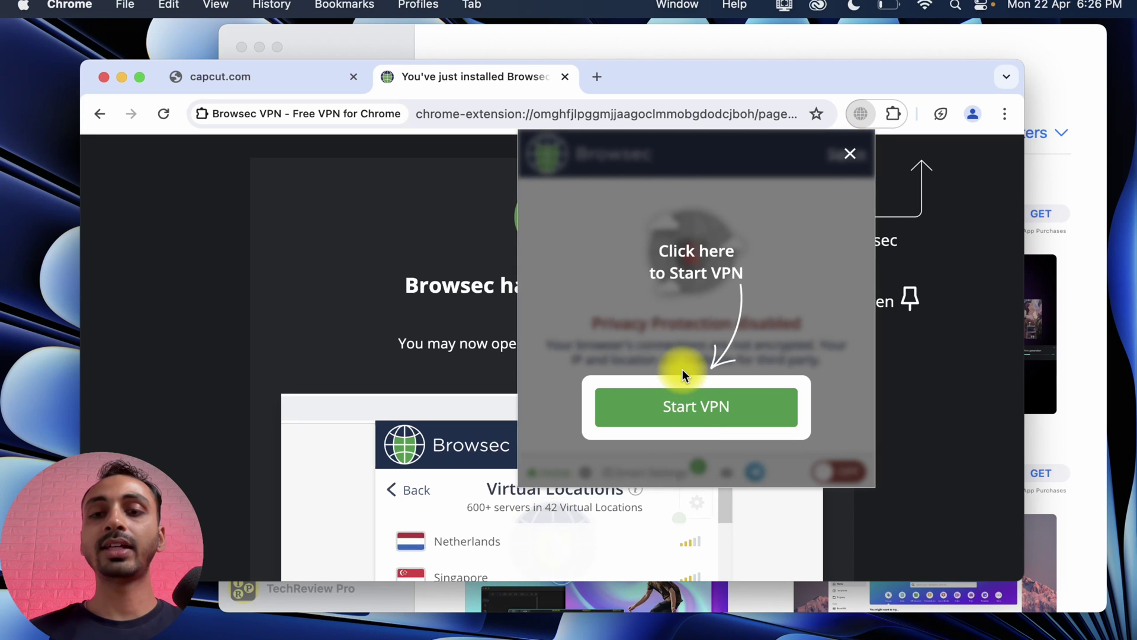
left_click(684, 409)
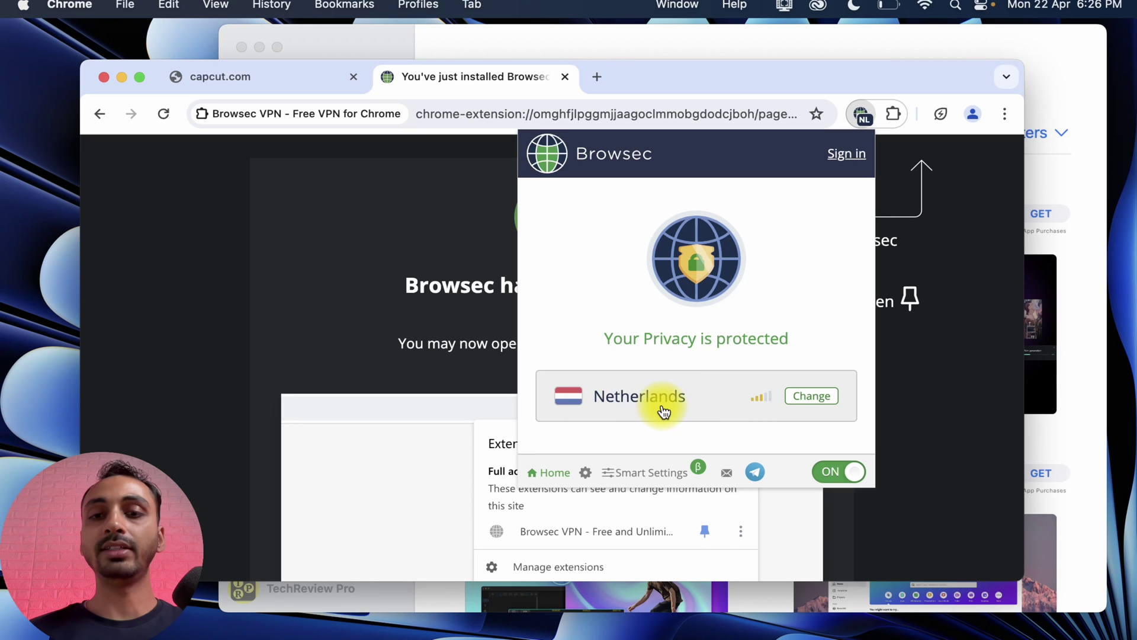
left_click(806, 398)
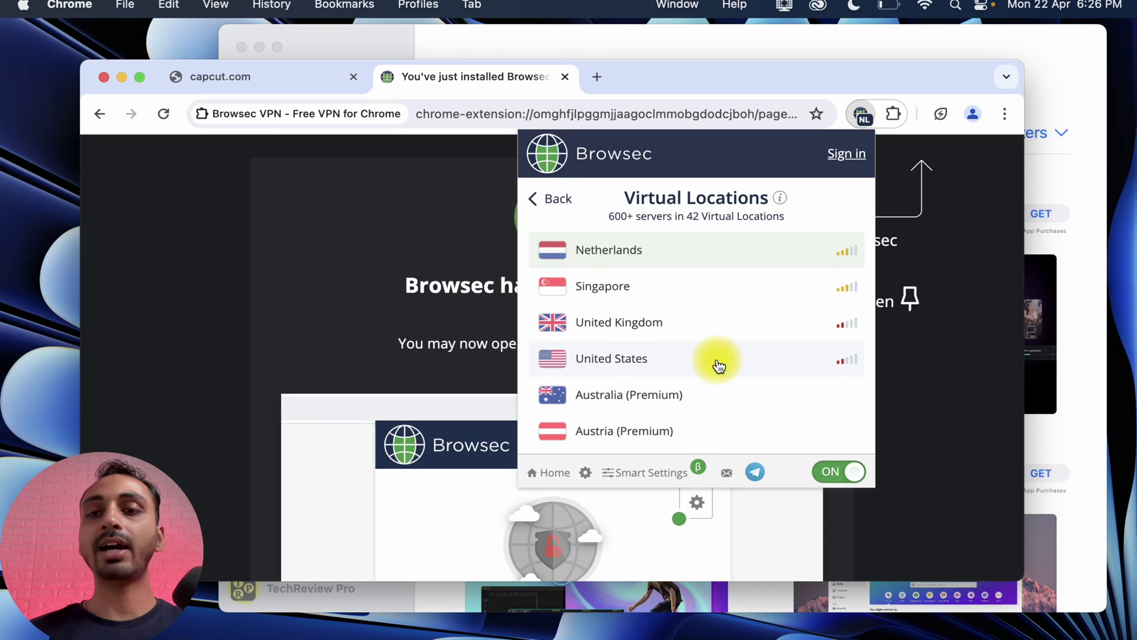
left_click(741, 300)
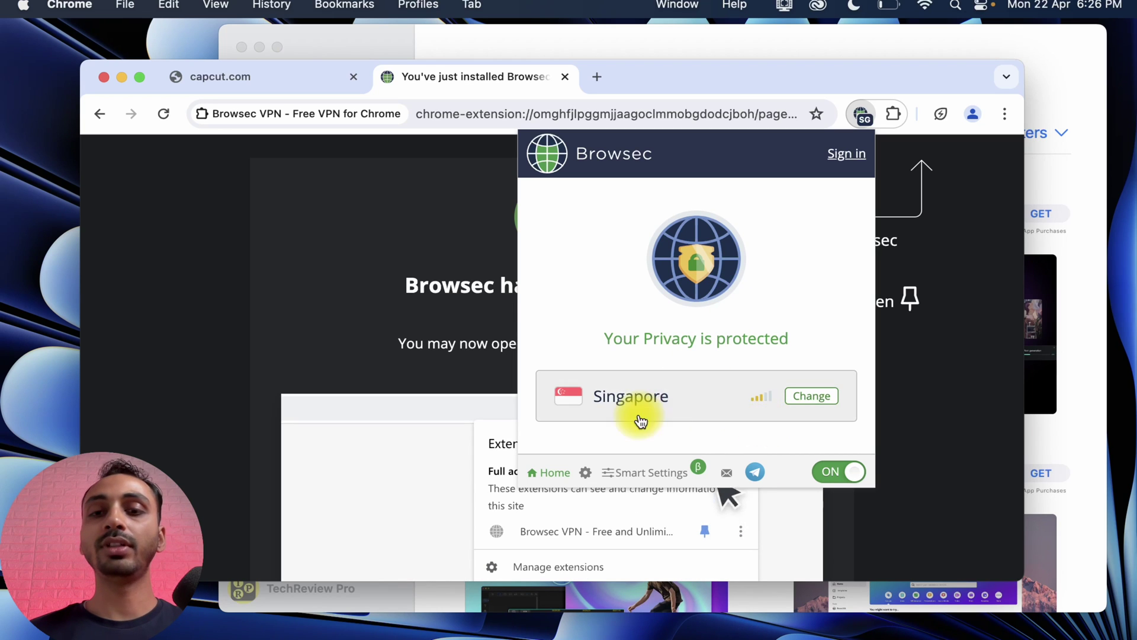
left_click(380, 250)
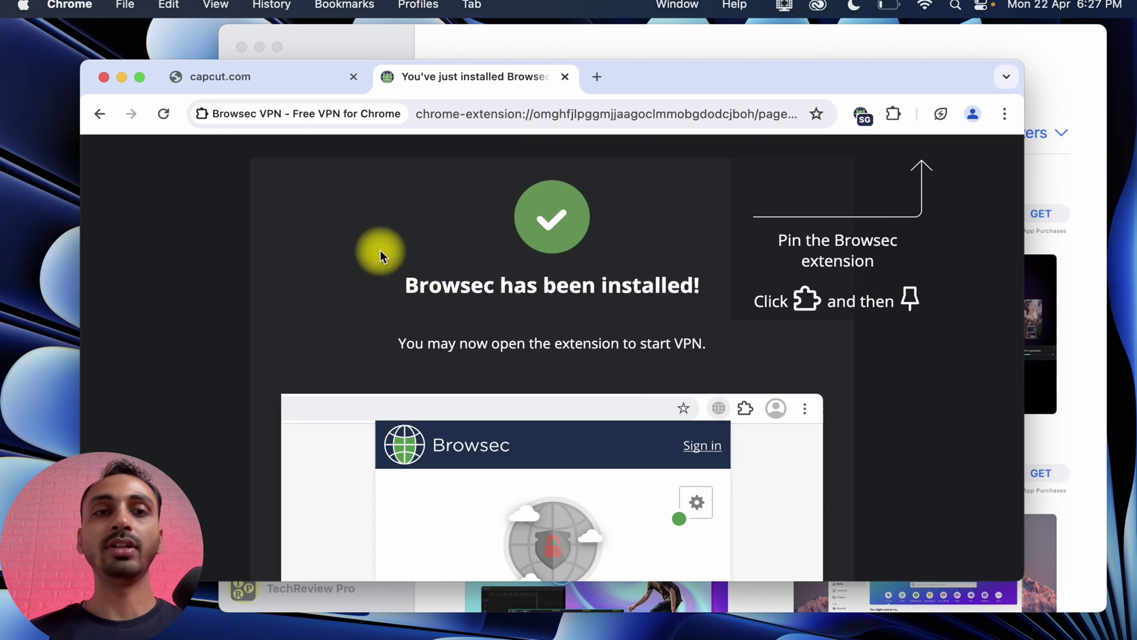
- On the capcut.com tab, scroll to 'Available on' and download CapCut for Mac
left_click(276, 82)
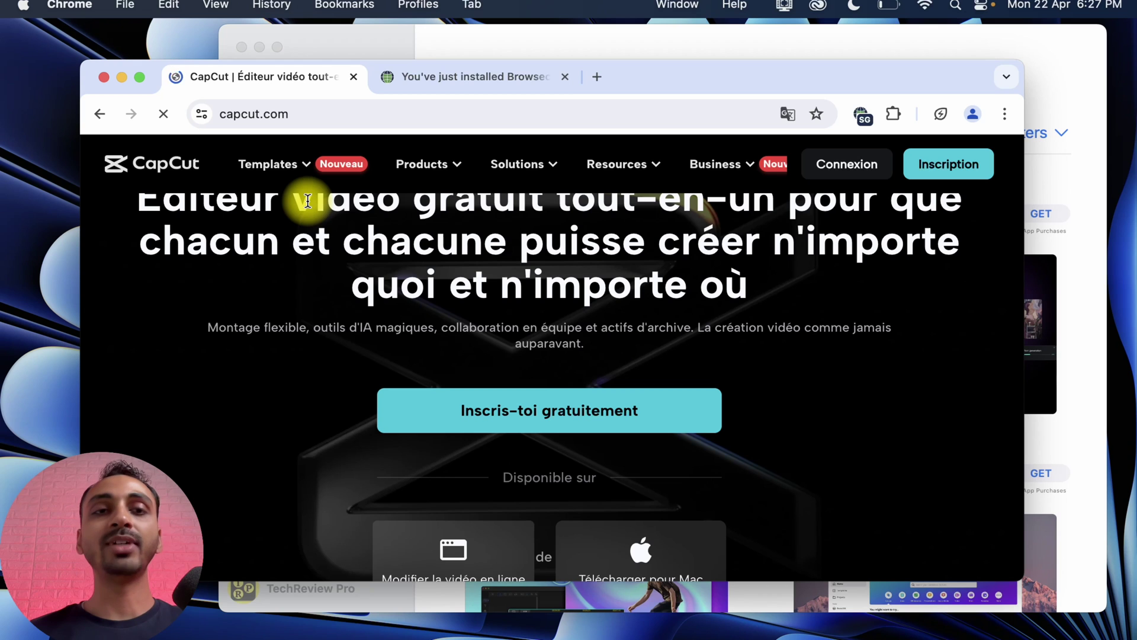
scroll(451, 290, "down", 3)
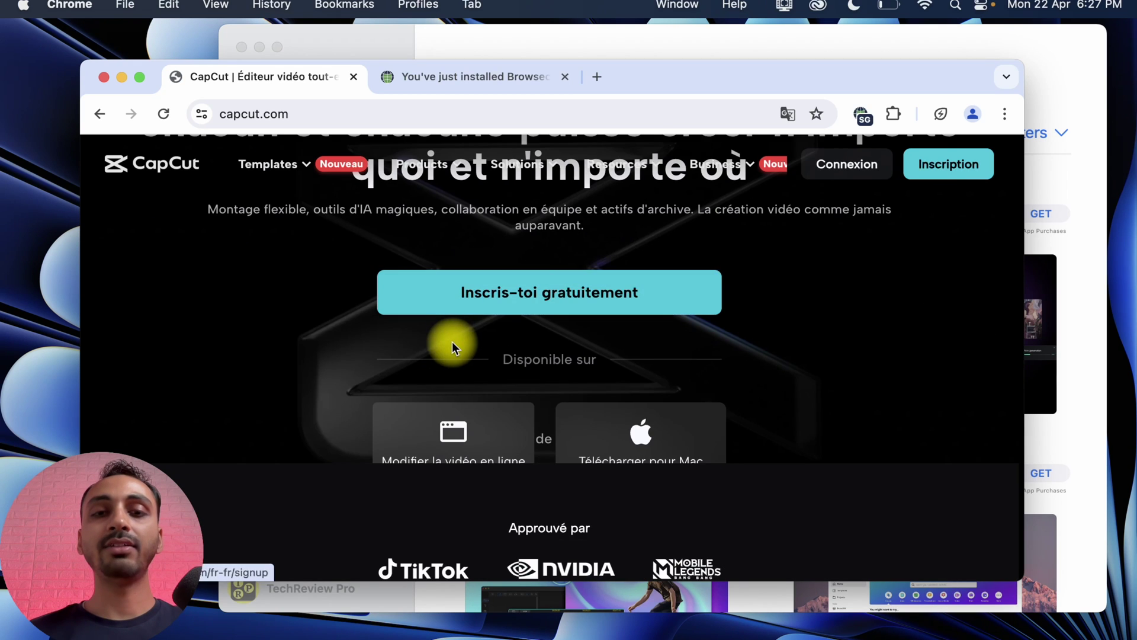
scroll(452, 348, "down", 2)
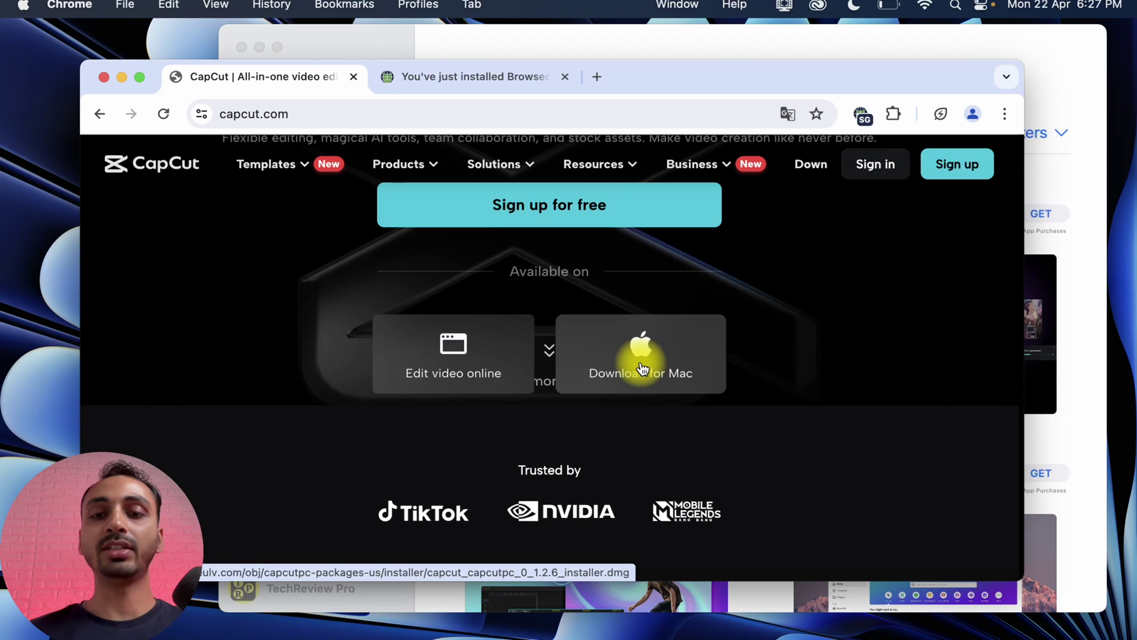
left_click(642, 366)
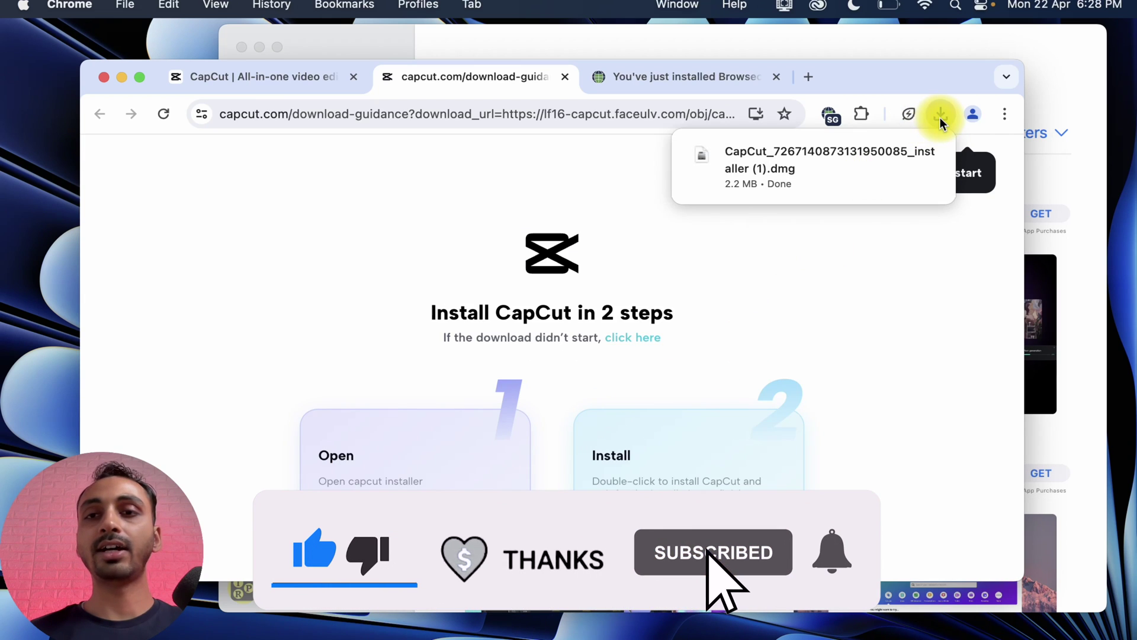
- Launch CapCut-Downloader from the downloaded DMG in Chrome's downloads list
left_click(940, 118)
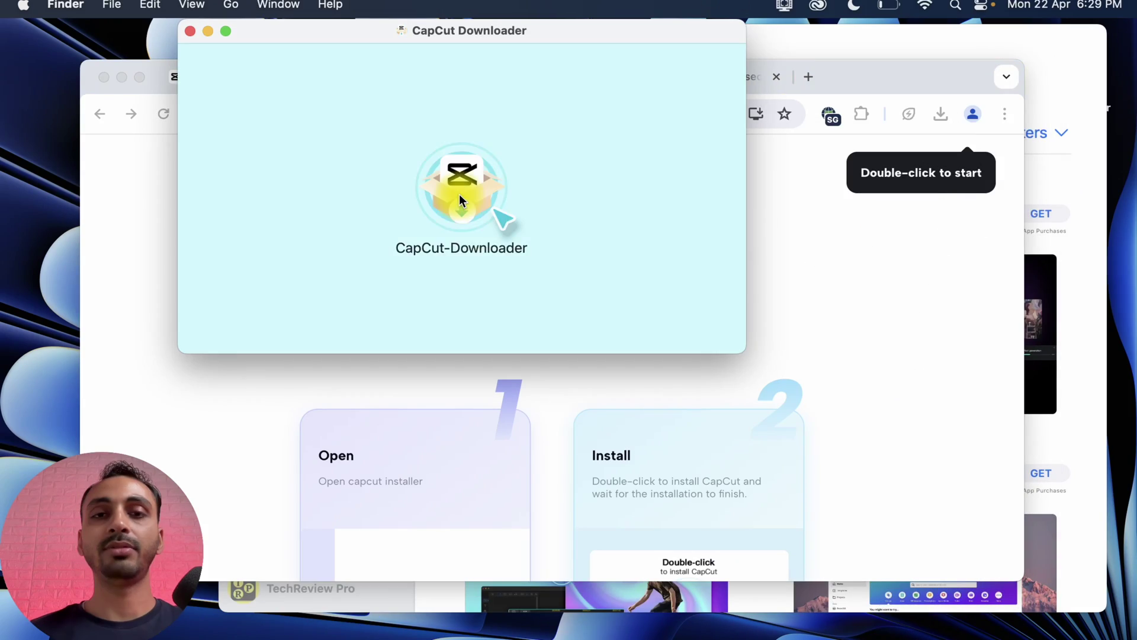
double_click(460, 193)
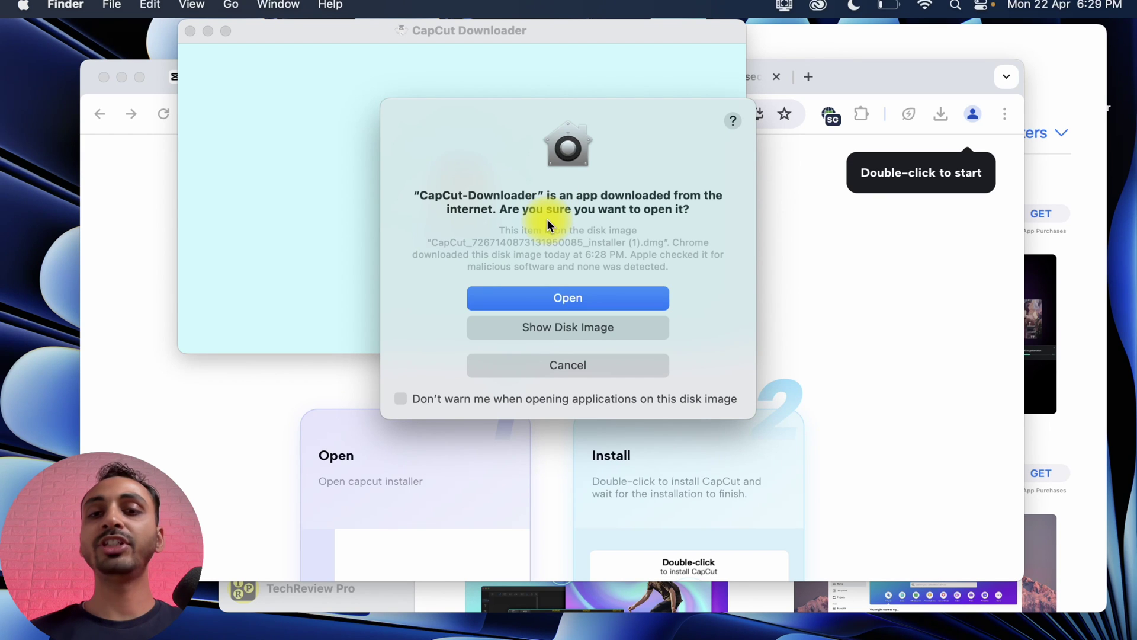
- Approve opening CapCut-Downloader so the CapCut desktop installer starts
left_click(556, 298)
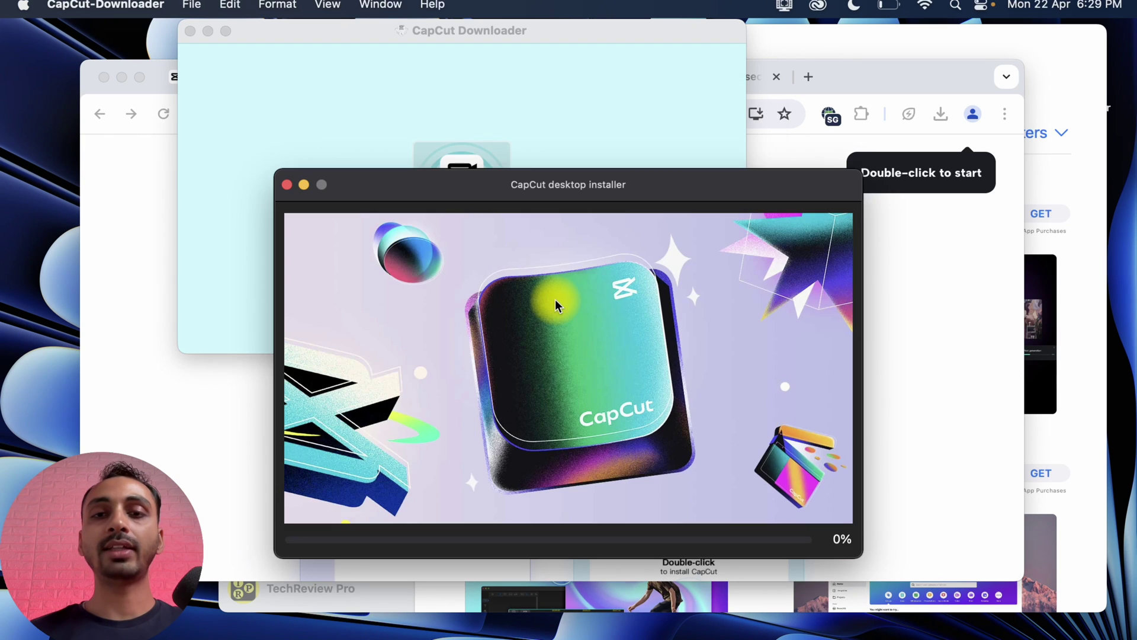